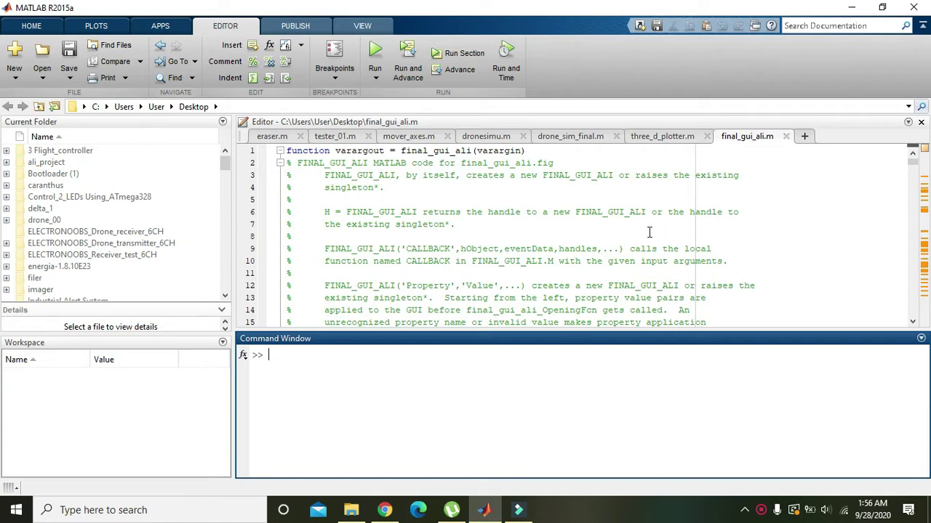
Launch GUIDE and create a Blank GUI, opening untitled1.fig for editing
{"action": "key", "text": "Return"}
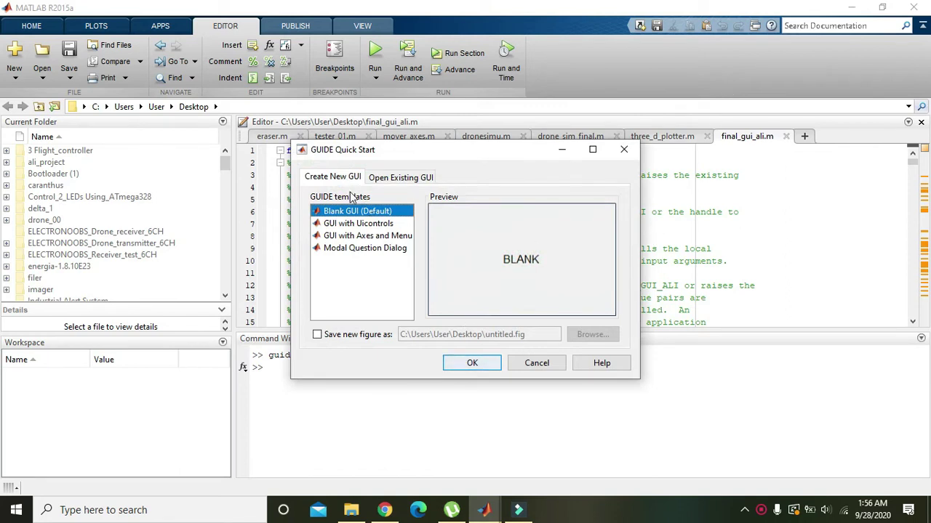
{"action": "left_click", "coordinate": [472, 364]}
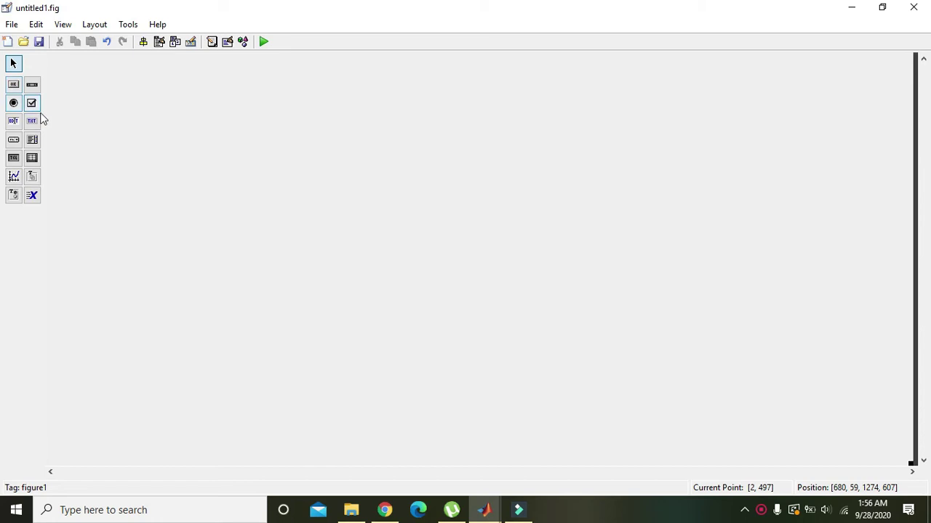
Draw a push button on the layout
{"action": "left_click", "coordinate": [13, 84]}
{"action": "left_click_drag", "start_coordinate": [137, 225], "coordinate": [187, 237]}
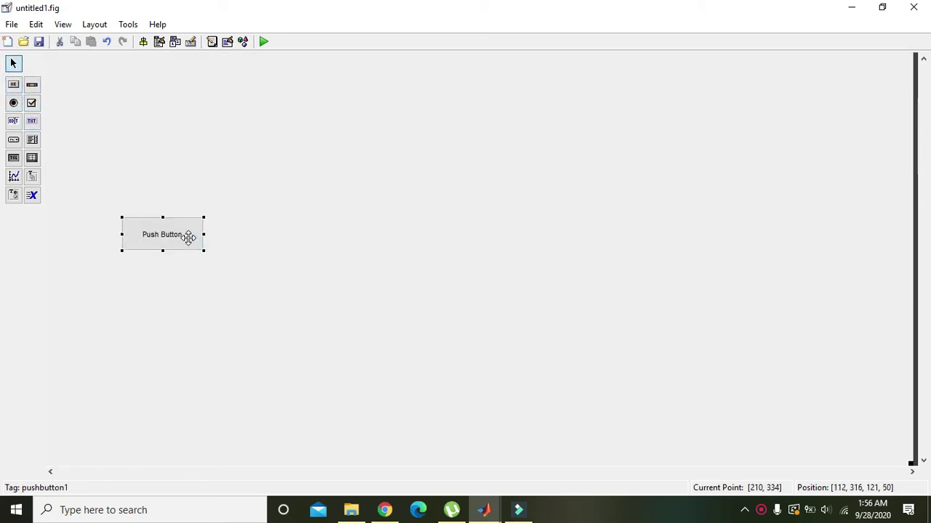
{"action": "left_click", "coordinate": [172, 170]}
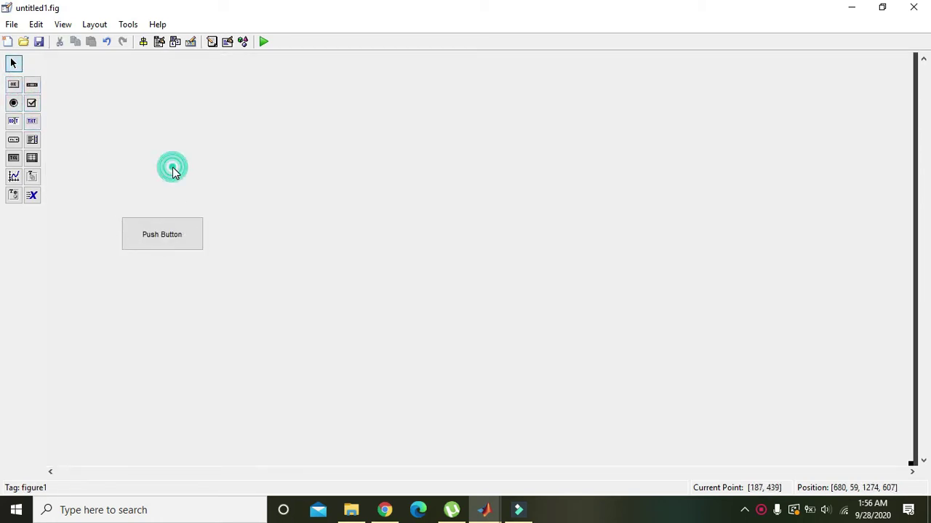
Draw a full-width static text strip along the top, then move the push button up-left
{"action": "left_click", "coordinate": [31, 122]}
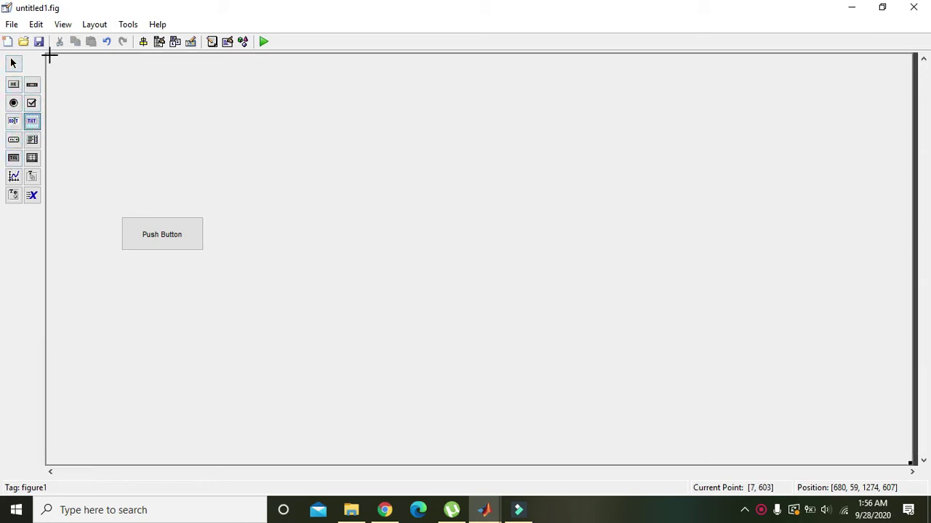
{"action": "left_click_drag", "start_coordinate": [52, 56], "coordinate": [906, 101]}
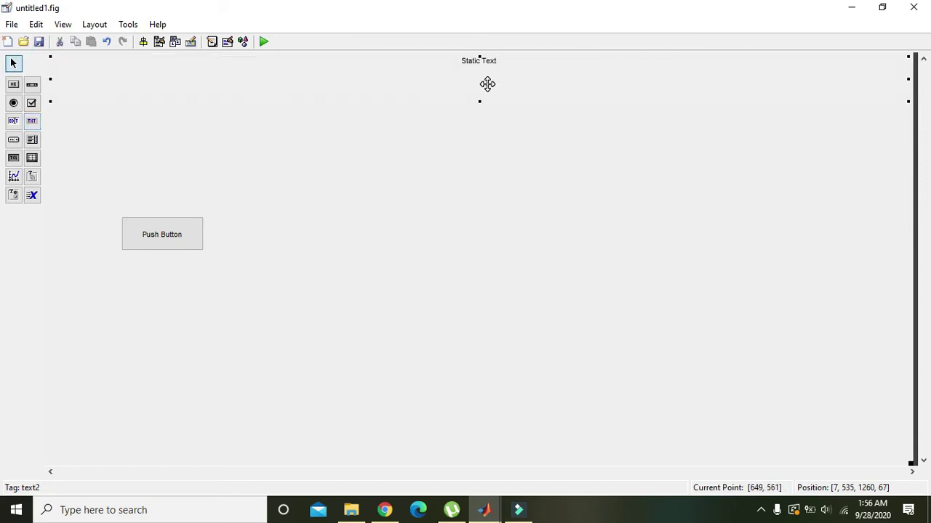
{"action": "left_click_drag", "start_coordinate": [480, 99], "coordinate": [480, 89]}
{"action": "left_click", "coordinate": [470, 113]}
{"action": "left_click_drag", "start_coordinate": [162, 234], "coordinate": [153, 182]}
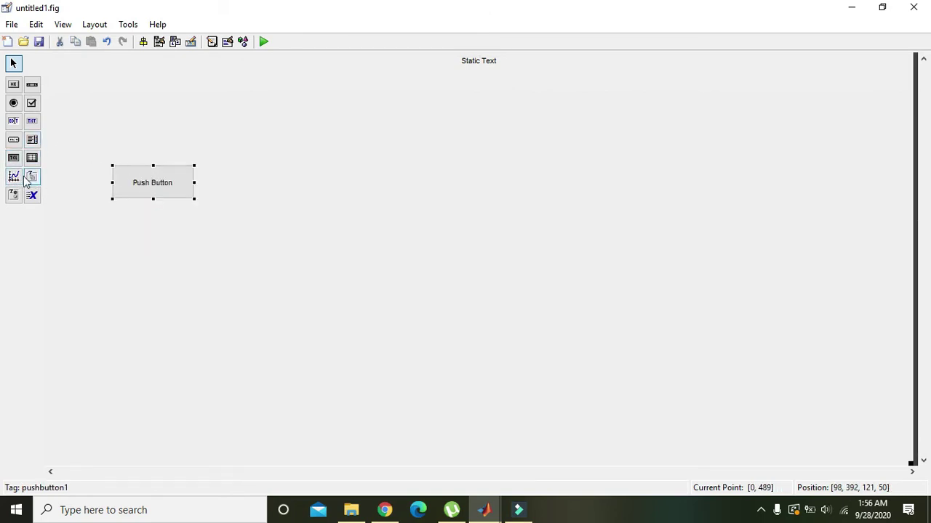
Draw an edit text box to the right of the push button
{"action": "left_click", "coordinate": [13, 121]}
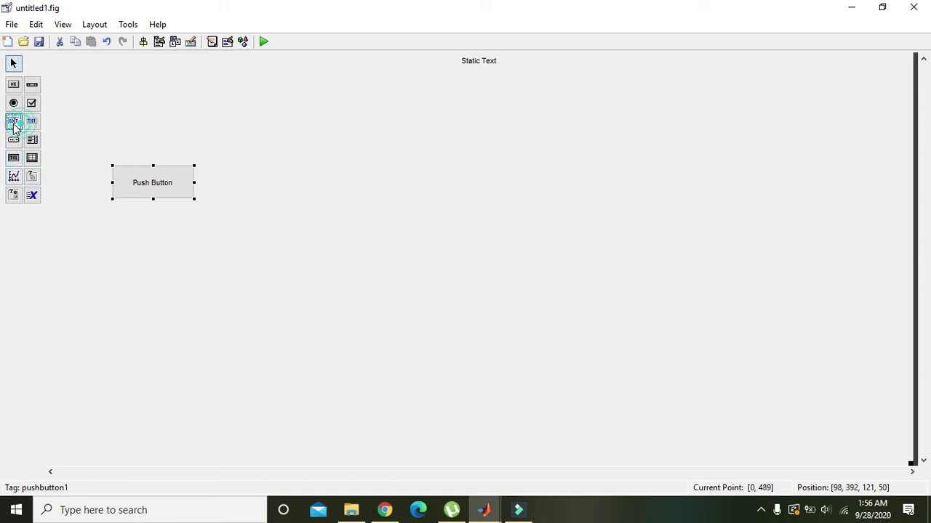
{"action": "left_click_drag", "start_coordinate": [307, 205], "coordinate": [409, 192]}
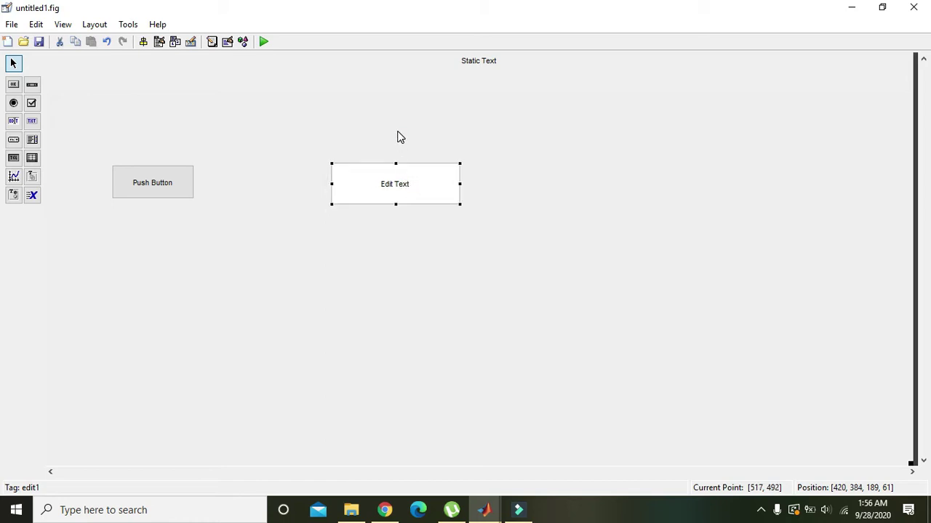
{"action": "left_click", "coordinate": [397, 132]}
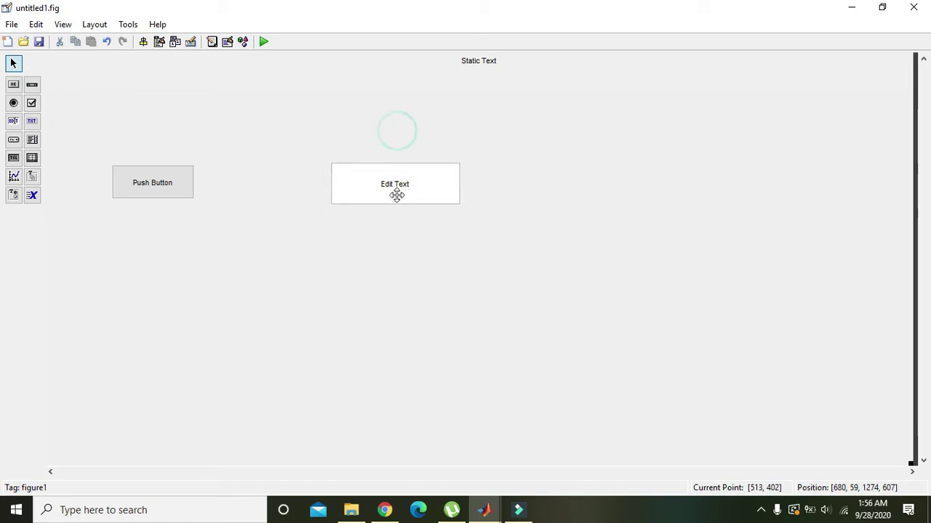
{"action": "left_click", "coordinate": [349, 67]}
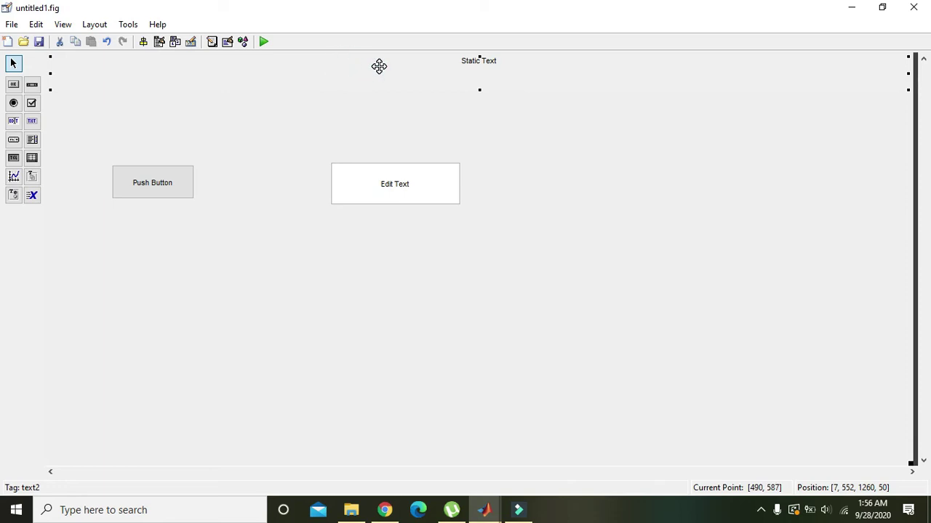
Give the top static text a black background and cyan lettering
{"action": "double_click", "coordinate": [378, 66]}
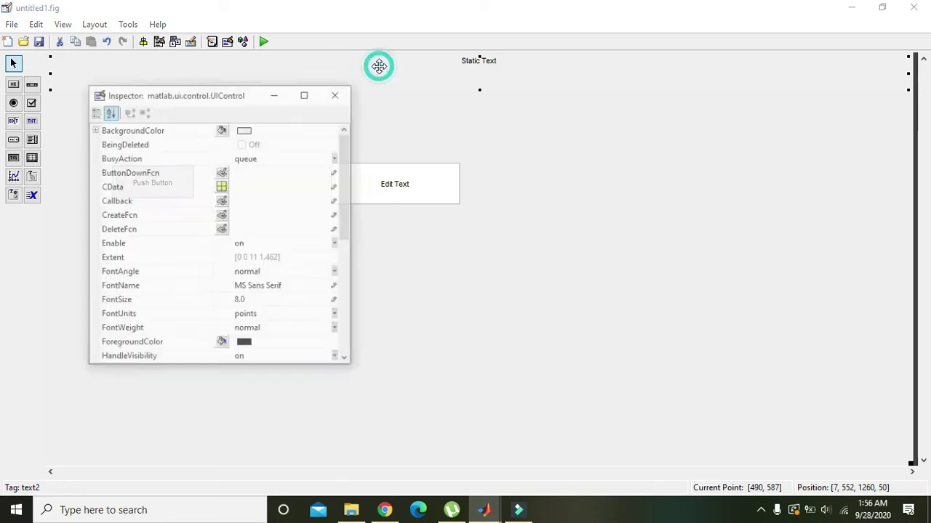
{"action": "left_click", "coordinate": [221, 130]}
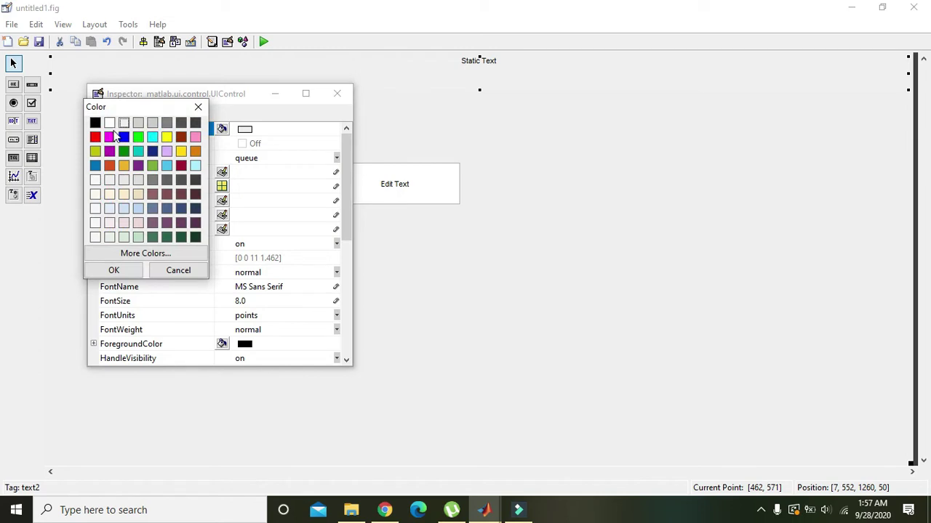
{"action": "left_click", "coordinate": [114, 271]}
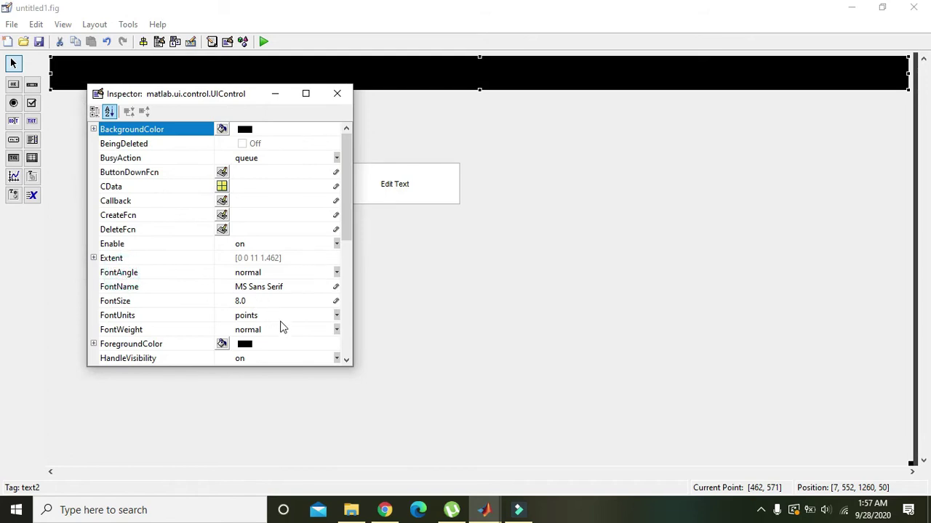
{"action": "left_click", "coordinate": [222, 344]}
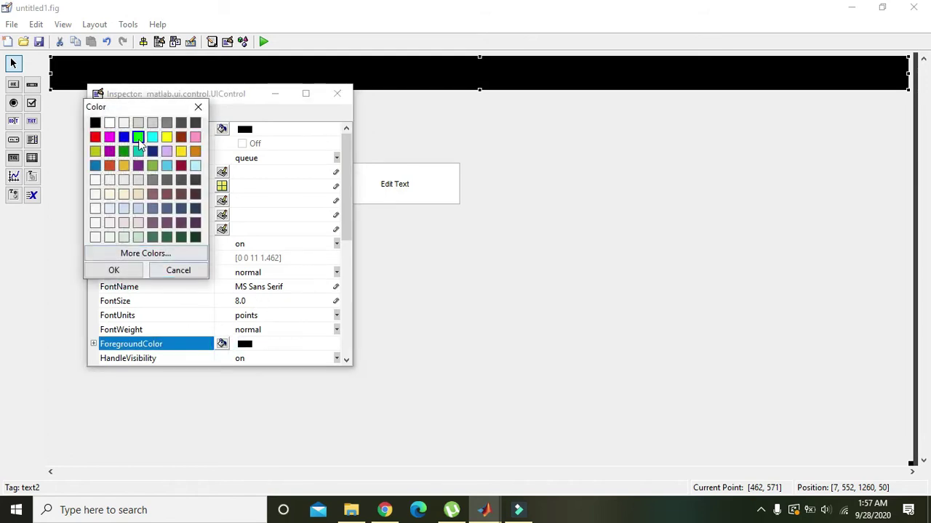
{"action": "left_click", "coordinate": [114, 270]}
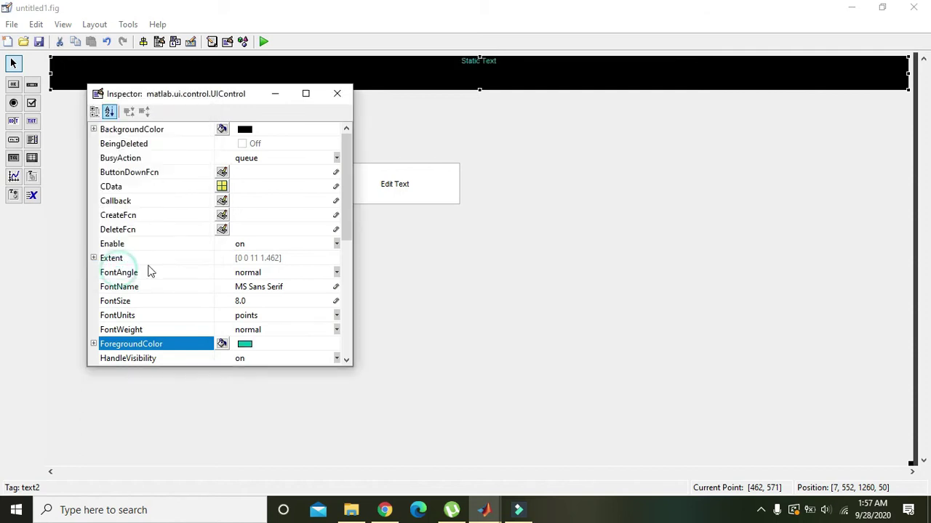
Set the title's FontSize to 32 and FontWeight to bold
{"action": "left_click", "coordinate": [256, 301]}
{"action": "left_click", "coordinate": [256, 301]}
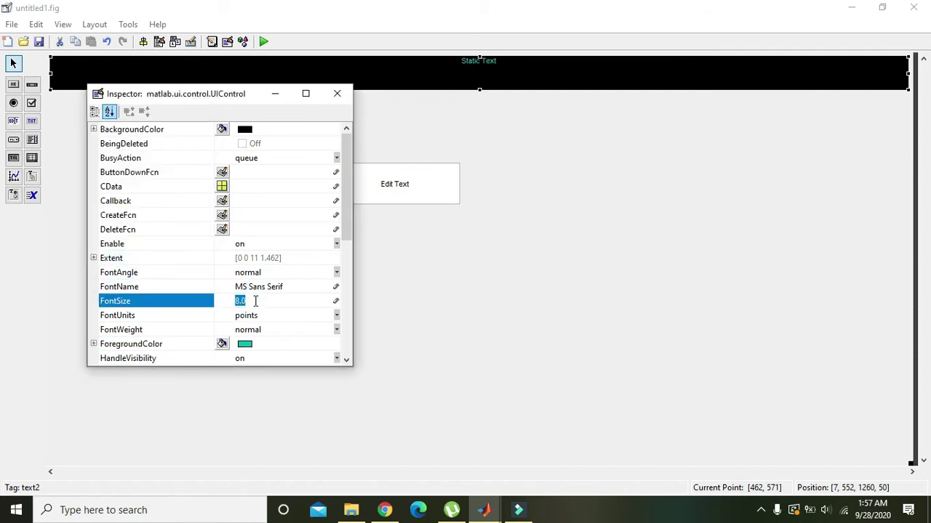
{"action": "type", "text": "32"}
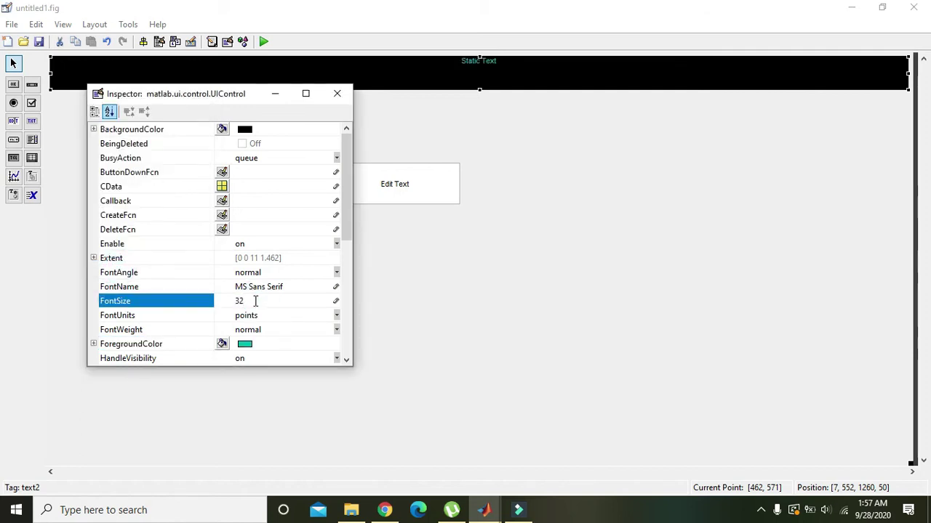
{"action": "key", "text": "Return"}
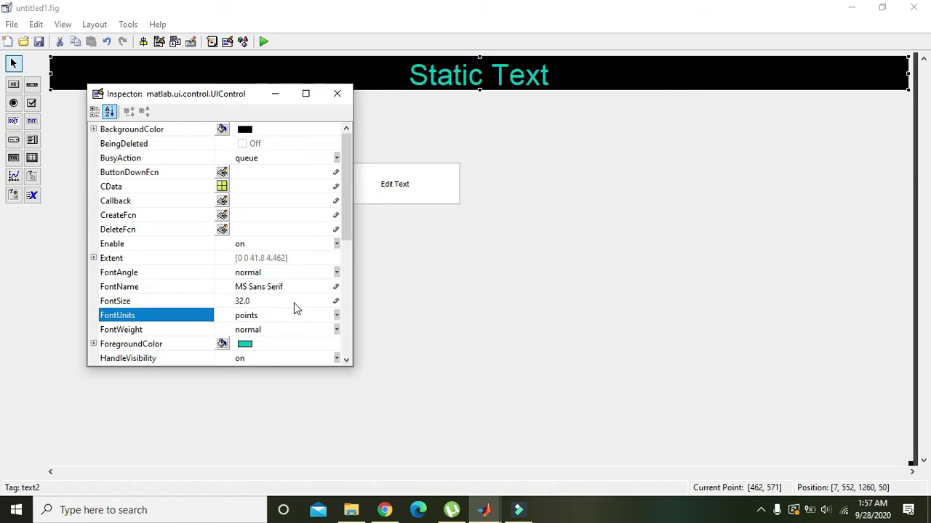
{"action": "left_click", "coordinate": [292, 328]}
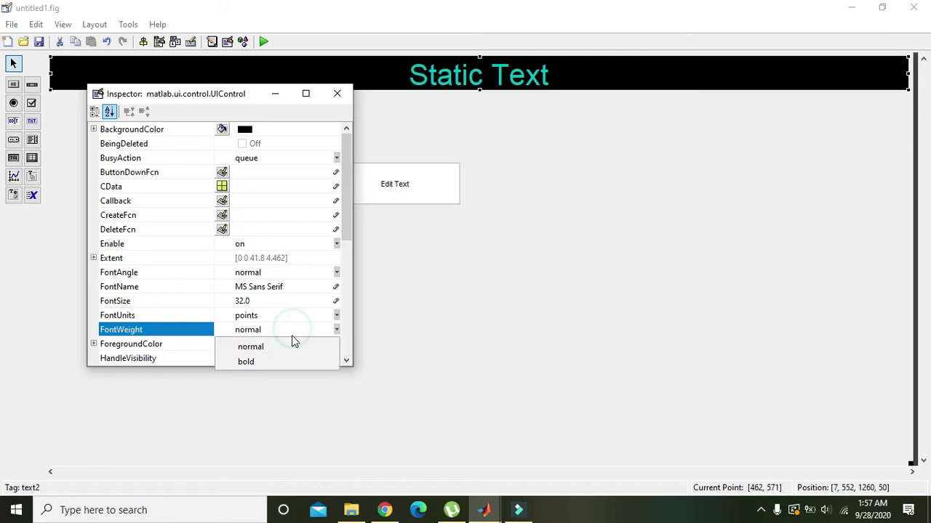
{"action": "left_click", "coordinate": [294, 362]}
{"action": "key", "text": "Down"}
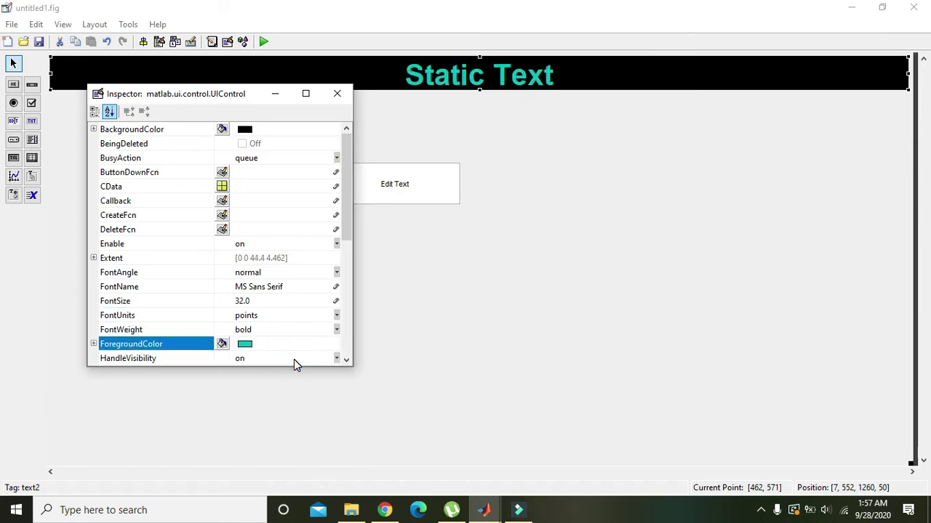
Replace the title's String with 'Changing Background colors in matlab GUI'
{"action": "scroll", "coordinate": [346, 302], "scroll_direction": "down", "scroll_amount": 6}
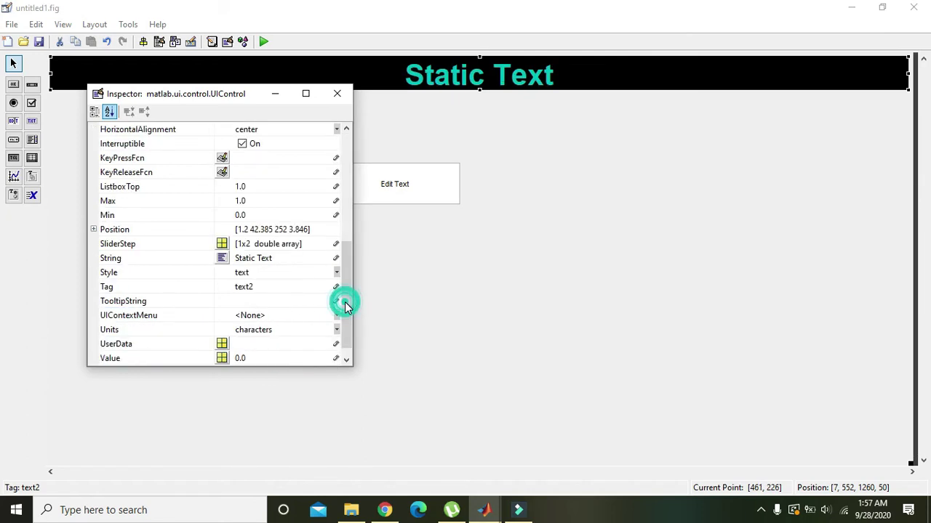
{"action": "double_click", "coordinate": [279, 258]}
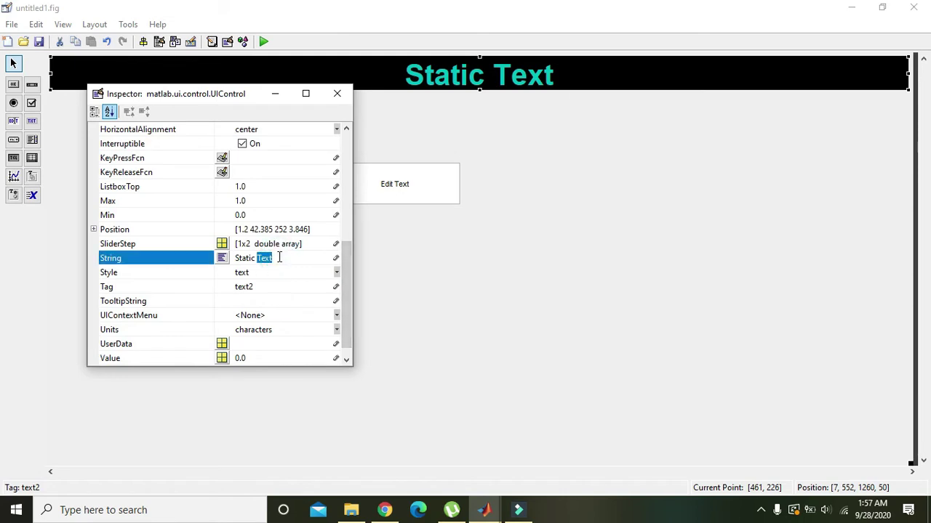
{"action": "key", "text": "BackSpace"}
{"action": "type", "text": "Changing Back"}
{"action": "type", "text": "ground colors"}
{"action": "type", "text": " in mat"}
{"action": "type", "text": "lab GUI"}
{"action": "key", "text": "Return"}
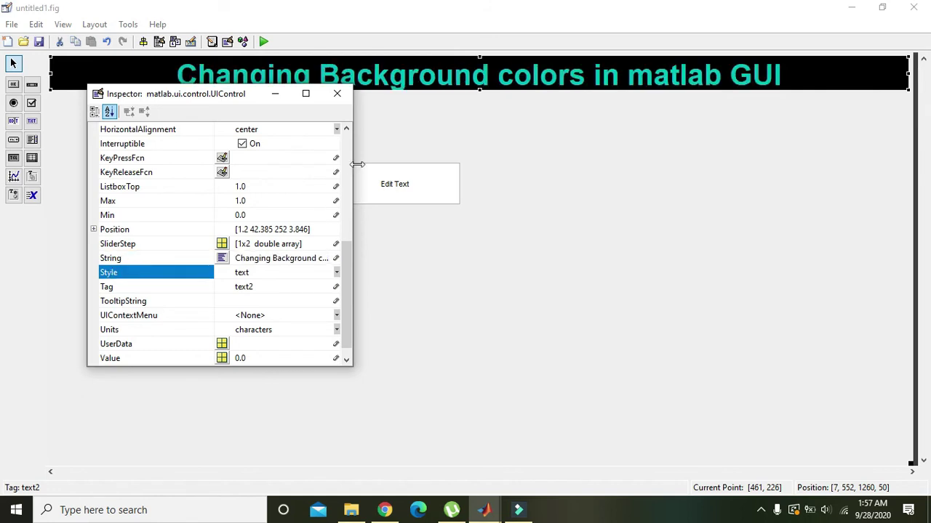
Close the Inspector, heighten the title bar slightly, and reposition the push button and edit box
{"action": "left_click", "coordinate": [336, 93]}
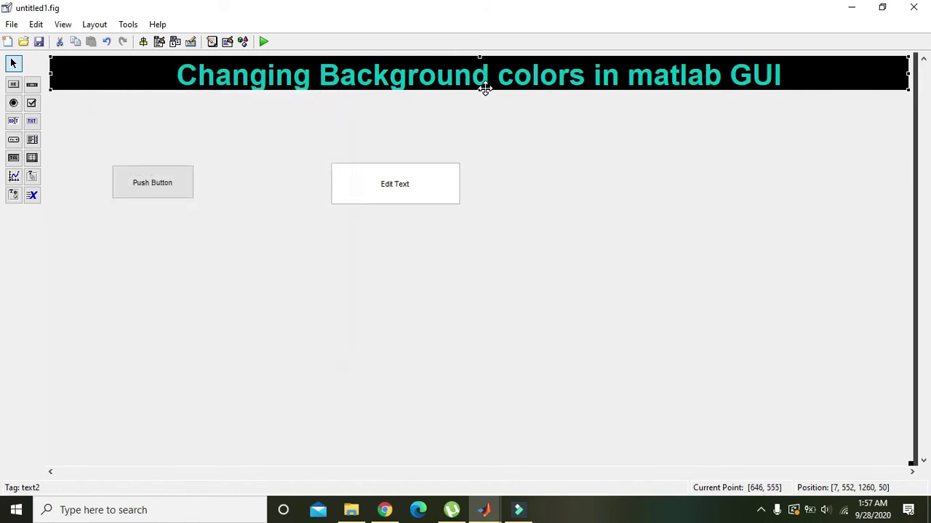
{"action": "left_click_drag", "start_coordinate": [479, 89], "coordinate": [478, 94]}
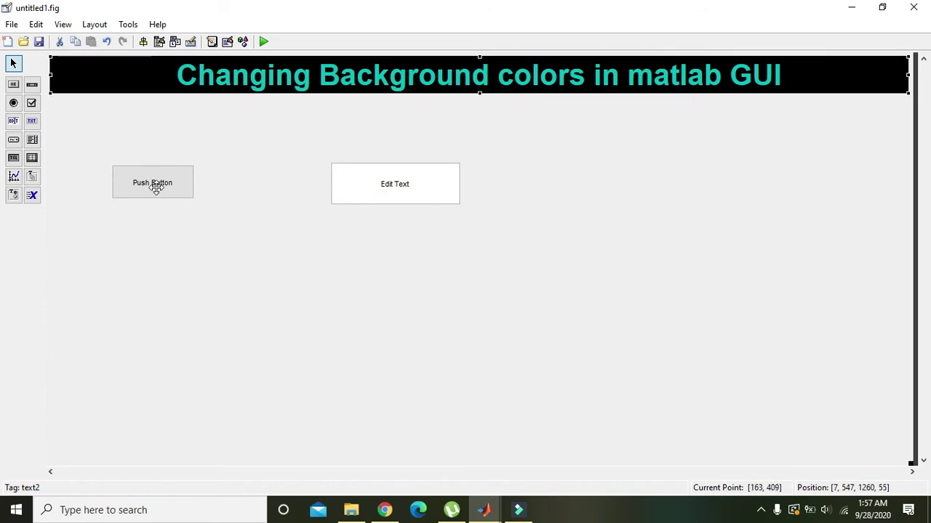
{"action": "left_click_drag", "start_coordinate": [157, 187], "coordinate": [171, 225]}
{"action": "left_click", "coordinate": [404, 193]}
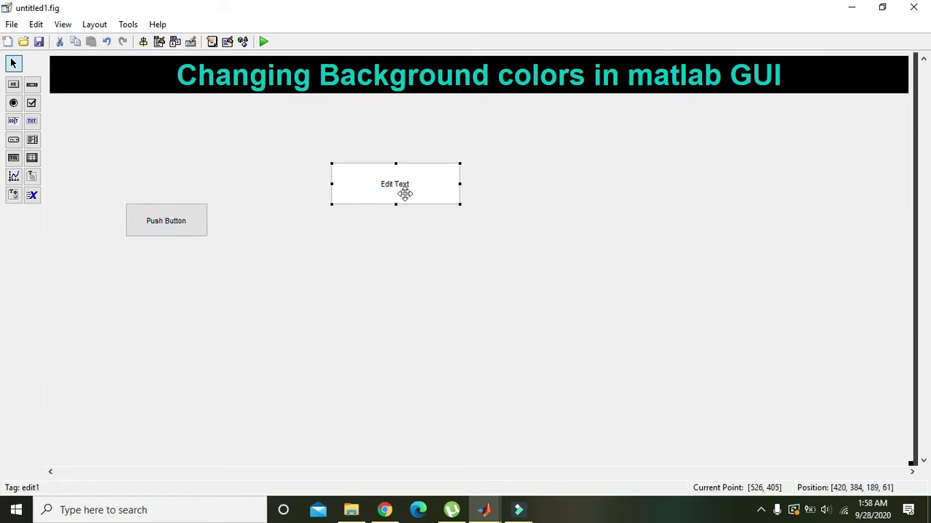
{"action": "left_click_drag", "start_coordinate": [404, 194], "coordinate": [459, 236]}
{"action": "left_click_drag", "start_coordinate": [178, 214], "coordinate": [198, 228]}
Give the push button a dark gray background and yellow text
{"action": "double_click", "coordinate": [187, 232]}
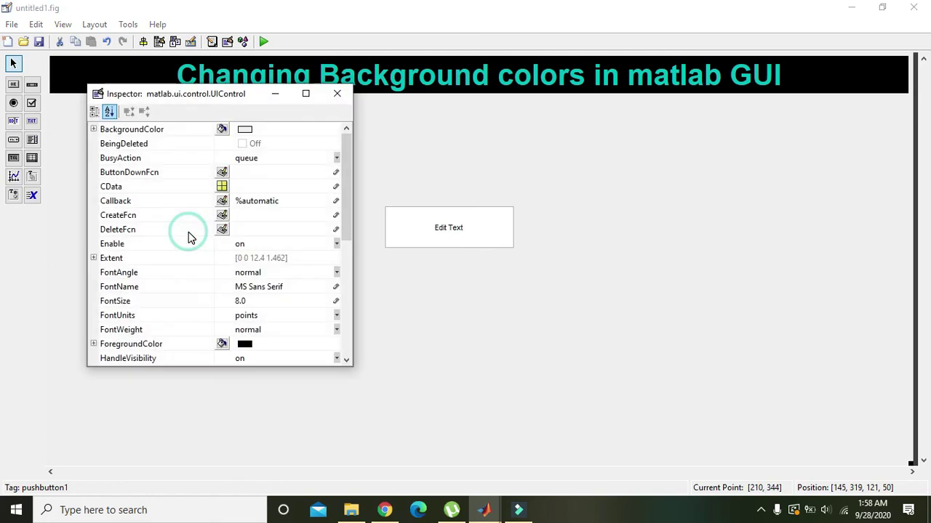
{"action": "left_click", "coordinate": [221, 130]}
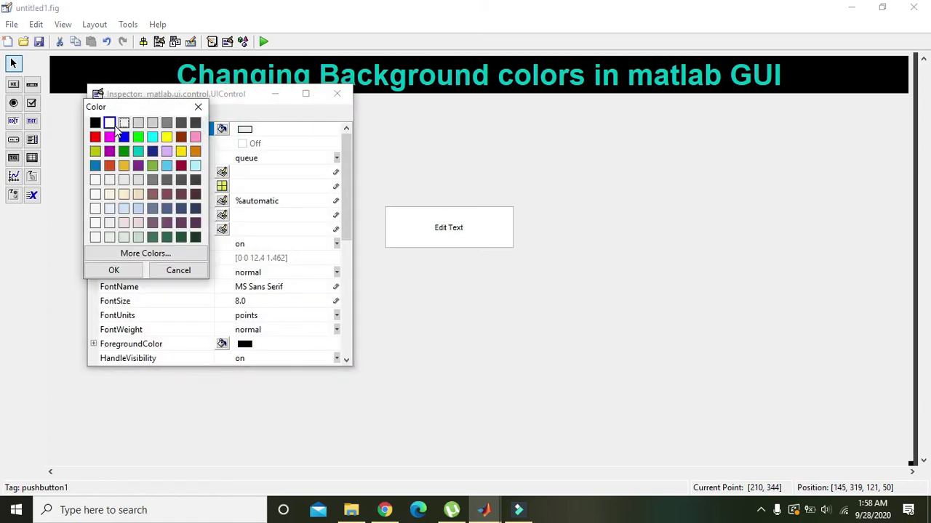
{"action": "left_click", "coordinate": [168, 123]}
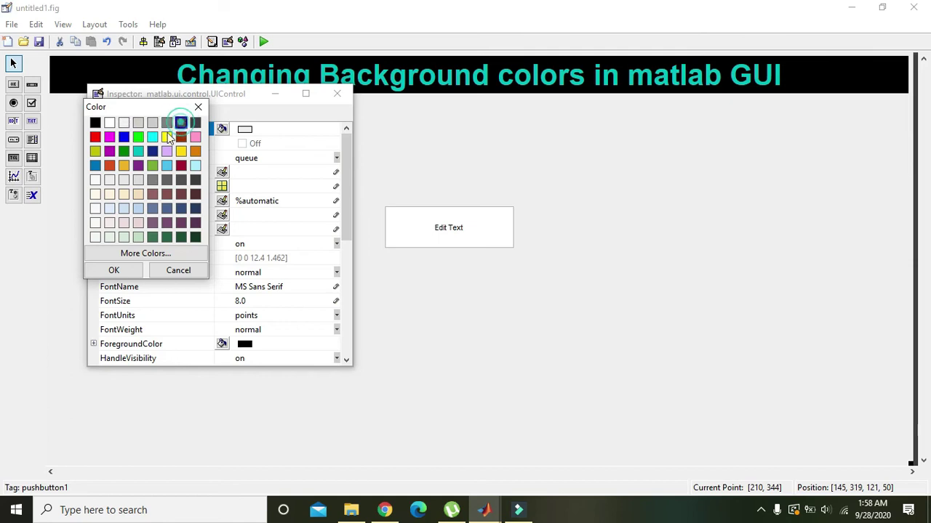
{"action": "left_click", "coordinate": [115, 268]}
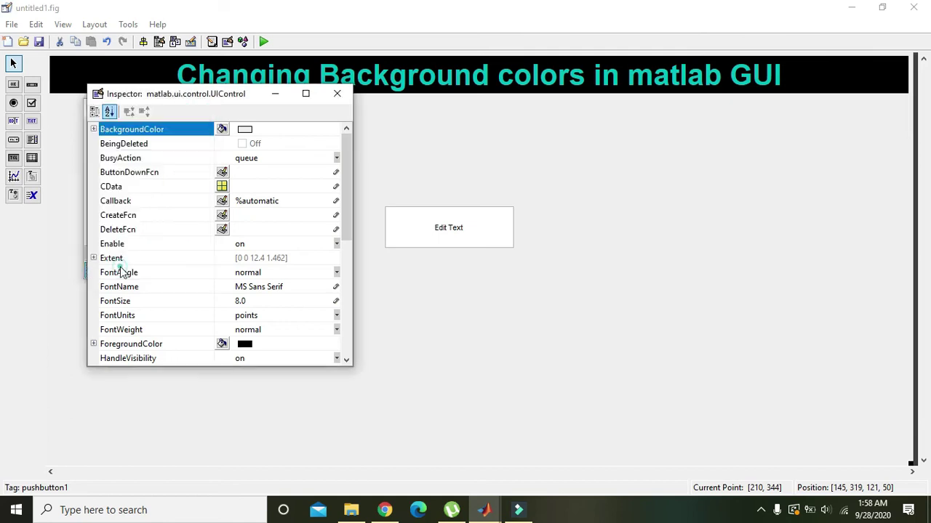
{"action": "left_click", "coordinate": [222, 344]}
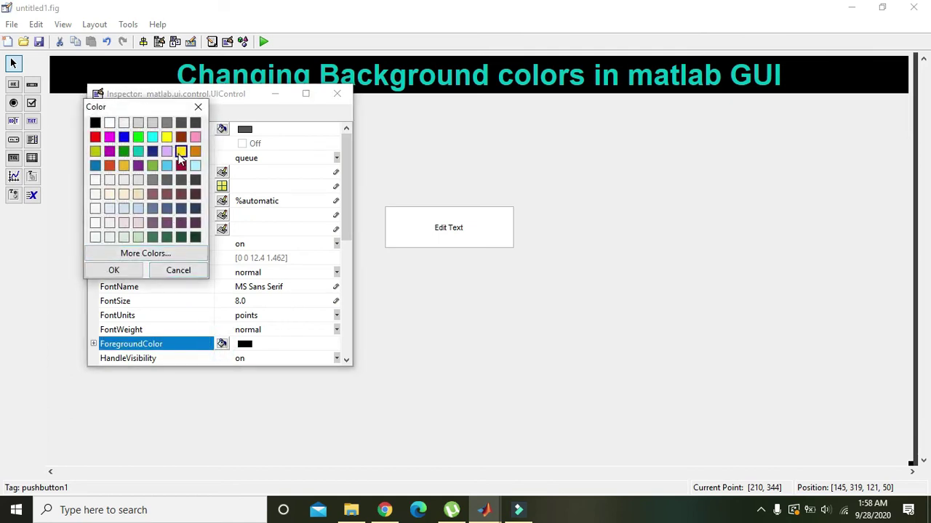
{"action": "left_click", "coordinate": [180, 153]}
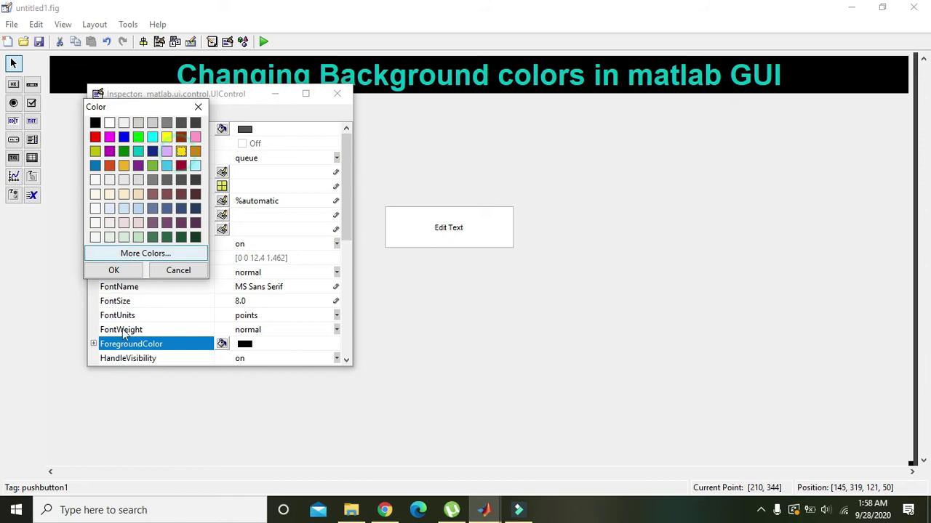
{"action": "left_click", "coordinate": [114, 269]}
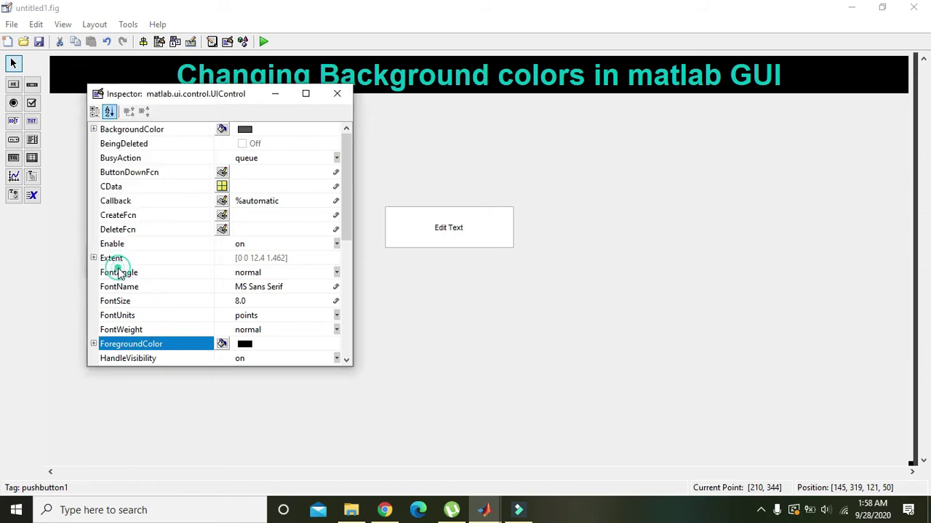
{"action": "left_click", "coordinate": [336, 94]}
Set the push button's label to 18-point bold
{"action": "left_click", "coordinate": [271, 247]}
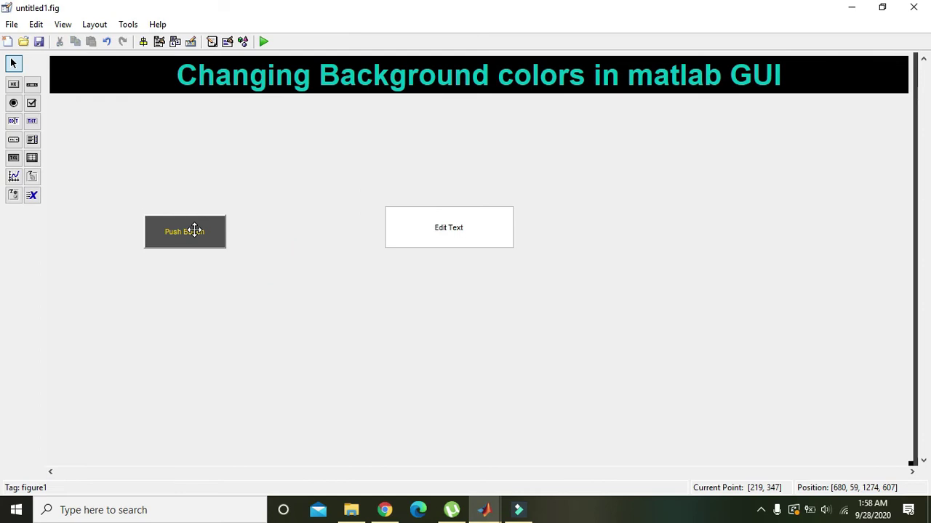
{"action": "double_click", "coordinate": [195, 230]}
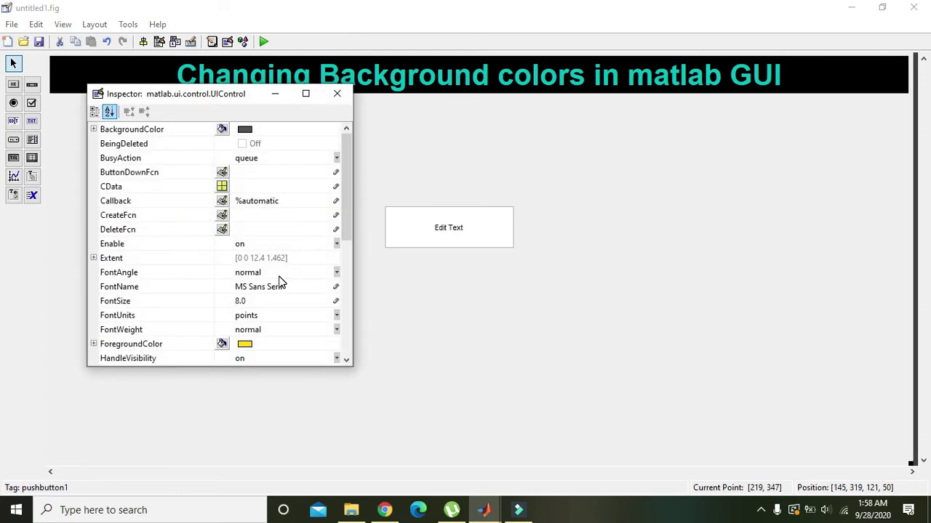
{"action": "left_click", "coordinate": [261, 301]}
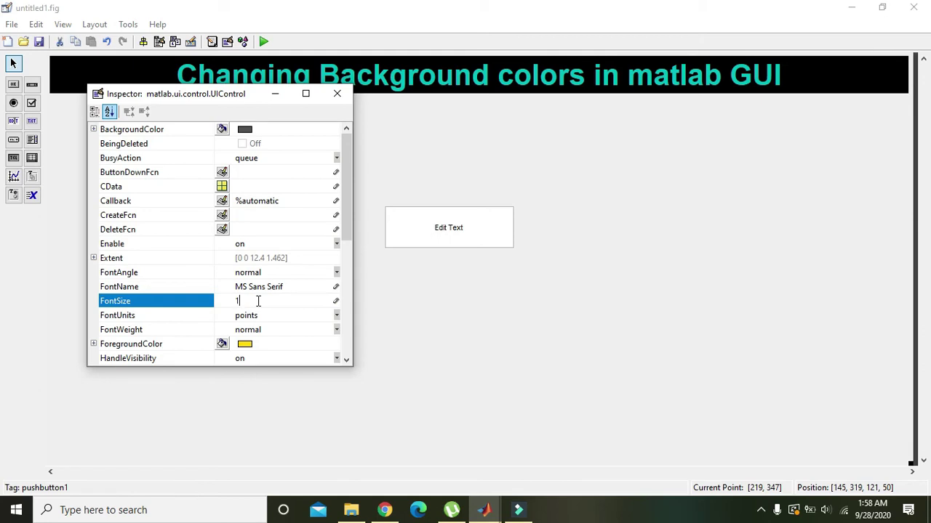
{"action": "key", "text": "Return"}
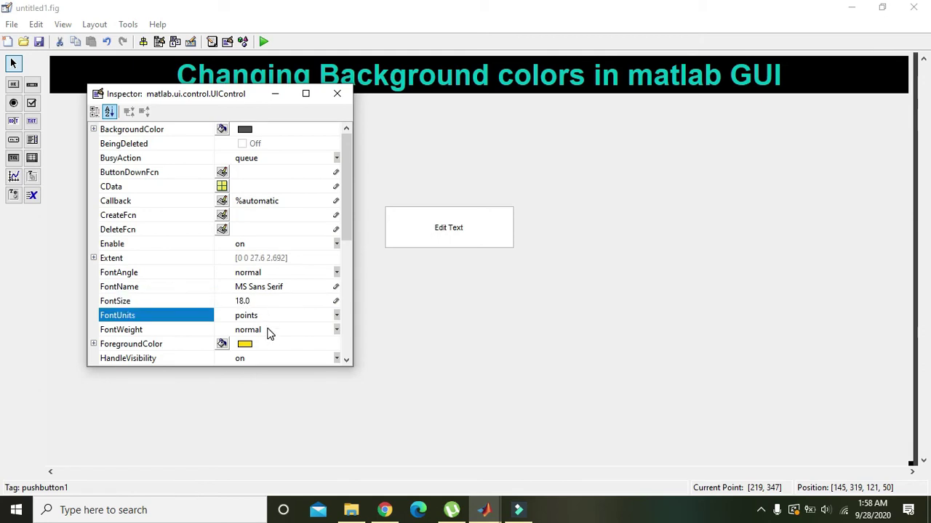
{"action": "left_click", "coordinate": [267, 330]}
{"action": "left_click", "coordinate": [274, 363]}
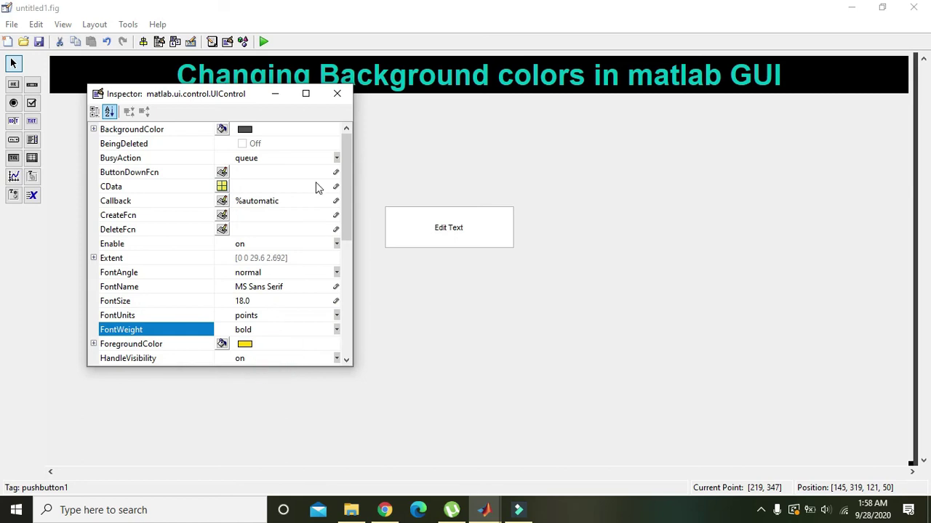
{"action": "left_click", "coordinate": [339, 94]}
Widen the push button so the full 'Push Button' label fits
{"action": "left_click", "coordinate": [294, 224]}
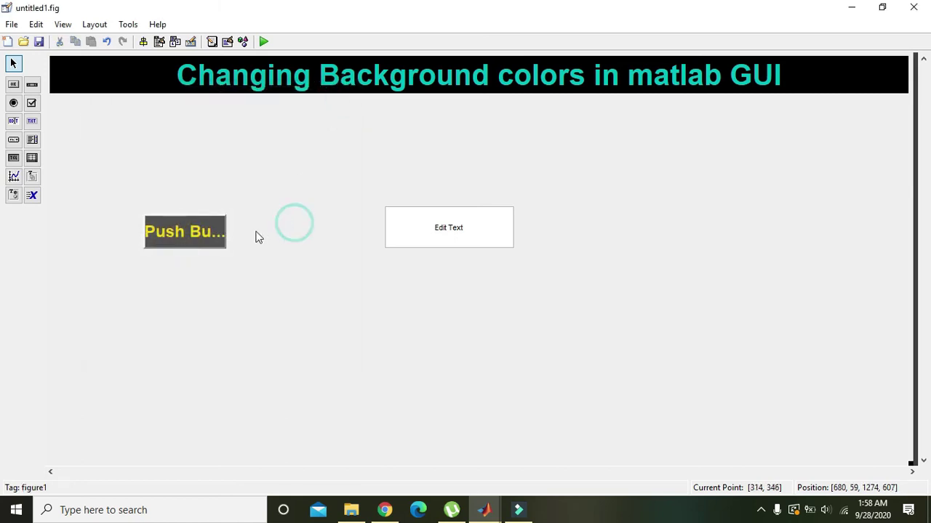
{"action": "left_click", "coordinate": [220, 234]}
{"action": "mouse_move", "coordinate": [226, 232]}
{"action": "left_mouse_down"}
{"action": "mouse_move", "coordinate": [235, 231]}
{"action": "mouse_move", "coordinate": [222, 243]}
{"action": "left_mouse_up"}
{"action": "left_click", "coordinate": [266, 243]}
Set the Edit Text box's BackgroundColor to black and ForegroundColor to yellow
{"action": "left_click", "coordinate": [299, 240]}
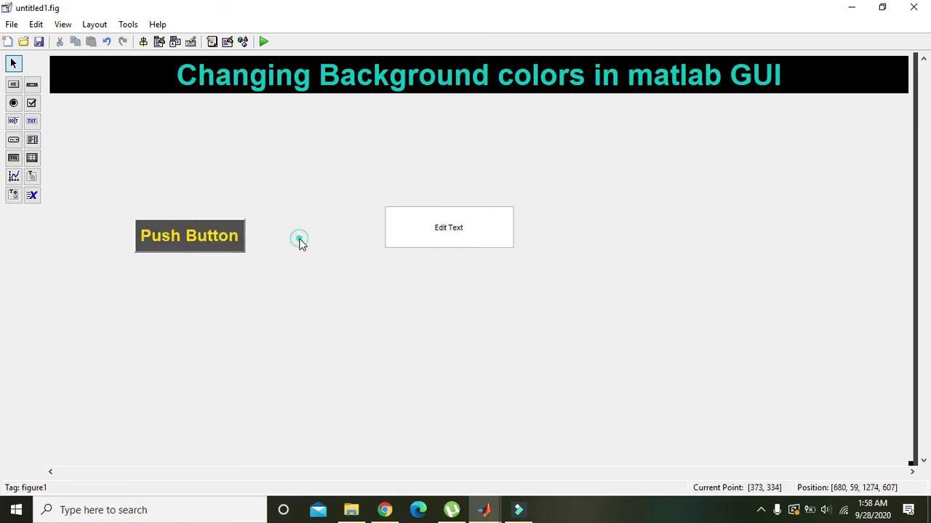
{"action": "left_click", "coordinate": [388, 235]}
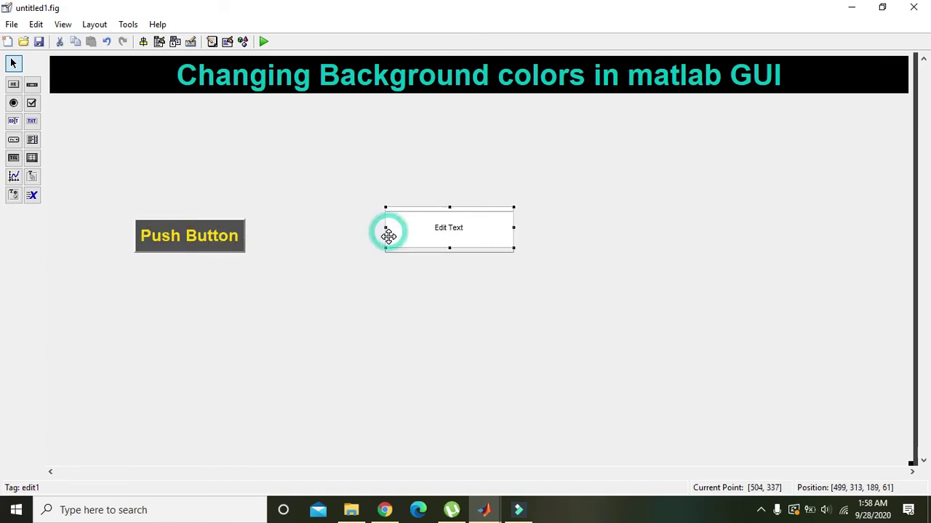
{"action": "double_click", "coordinate": [435, 226]}
{"action": "left_click", "coordinate": [348, 248]}
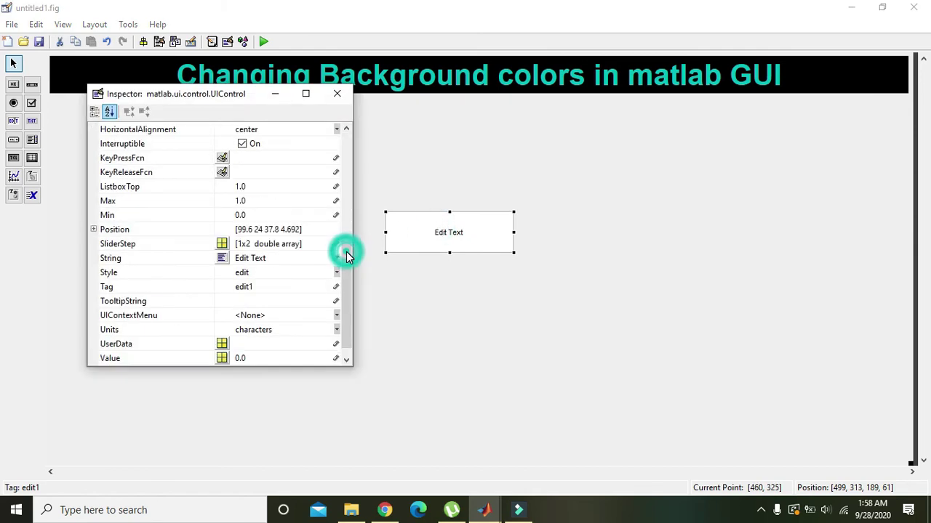
{"action": "left_click", "coordinate": [348, 228]}
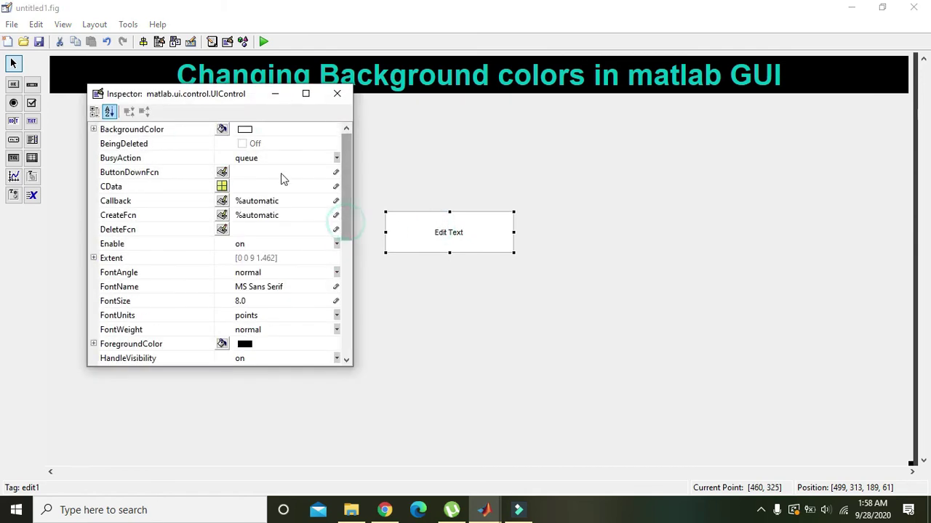
{"action": "left_click", "coordinate": [221, 129]}
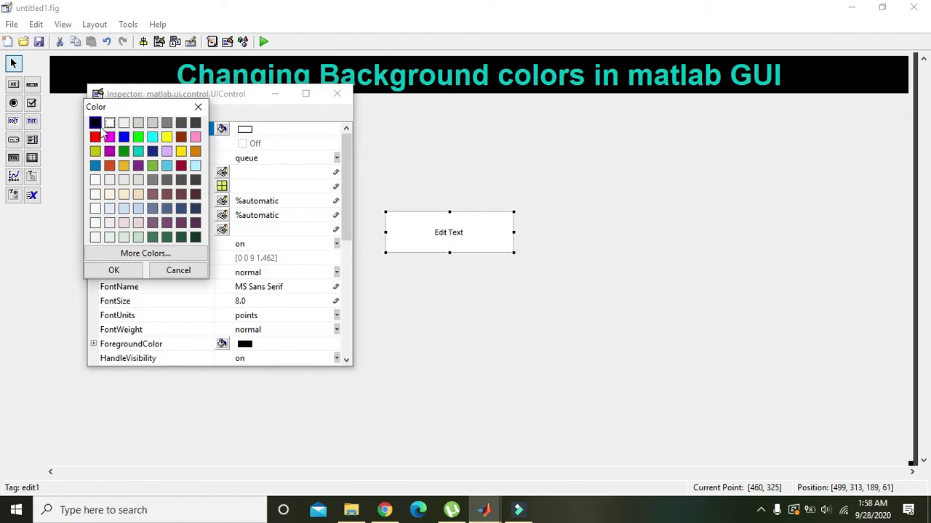
{"action": "left_click", "coordinate": [114, 271]}
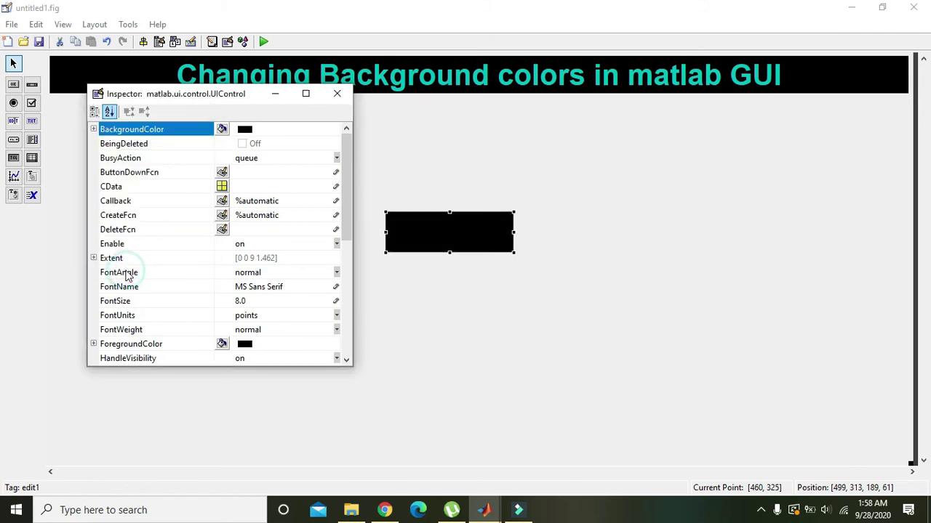
{"action": "left_click", "coordinate": [222, 344]}
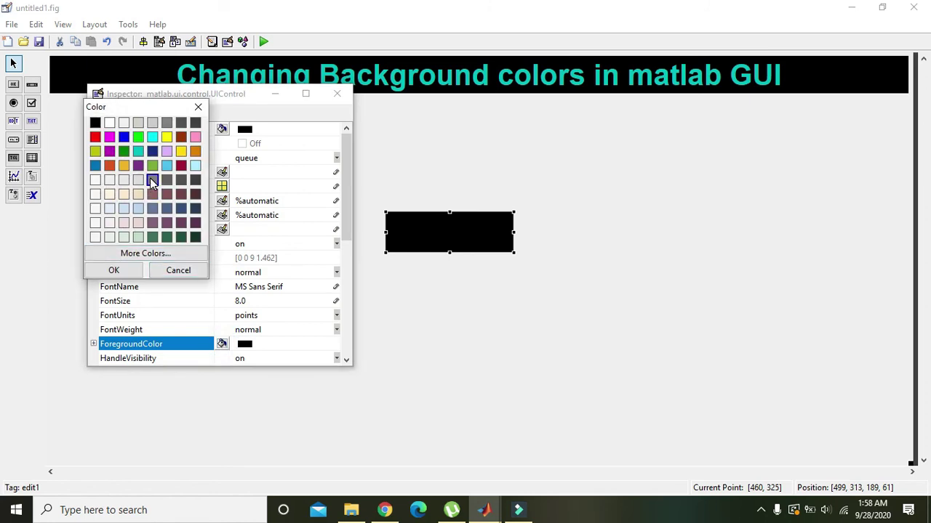
{"action": "left_click", "coordinate": [182, 150]}
{"action": "left_click", "coordinate": [123, 269]}
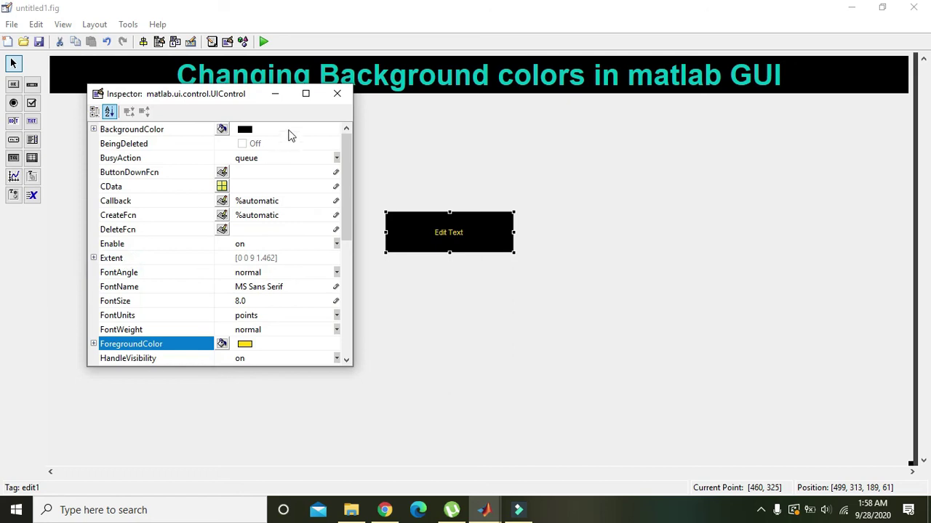
{"action": "left_click", "coordinate": [346, 256]}
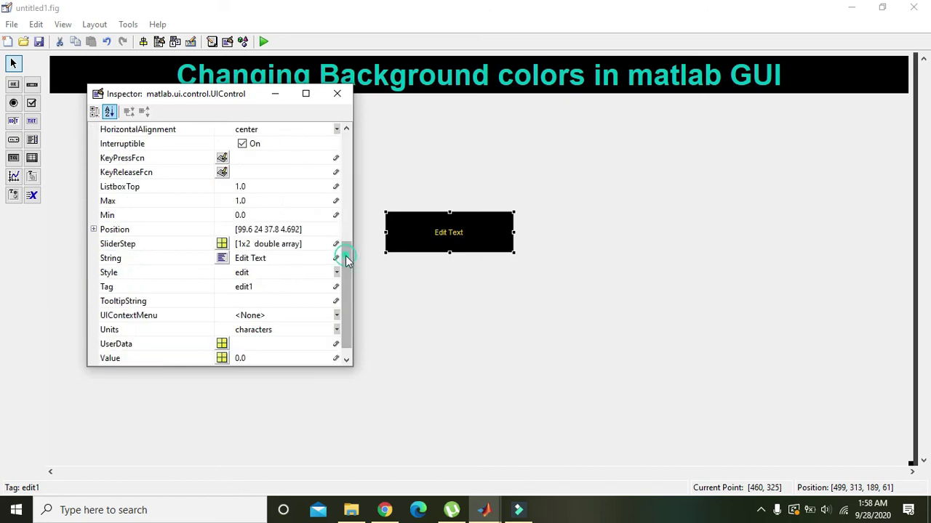
Delete the edit box's 'Edit Text' string and close the Property Inspector
{"action": "double_click", "coordinate": [284, 258]}
{"action": "key", "text": "BackSpace"}
{"action": "key", "text": "BackSpace"}
{"action": "key", "text": "BackSpace"}
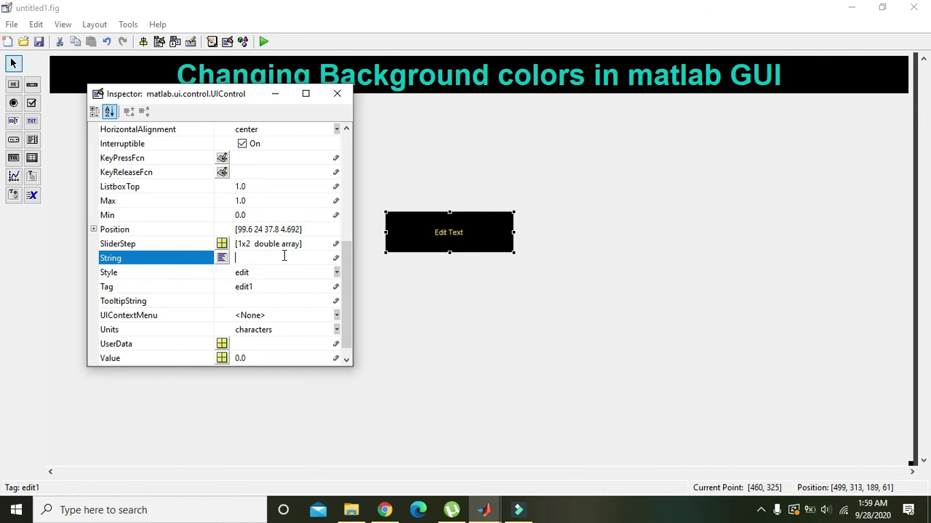
{"action": "key", "text": "Return"}
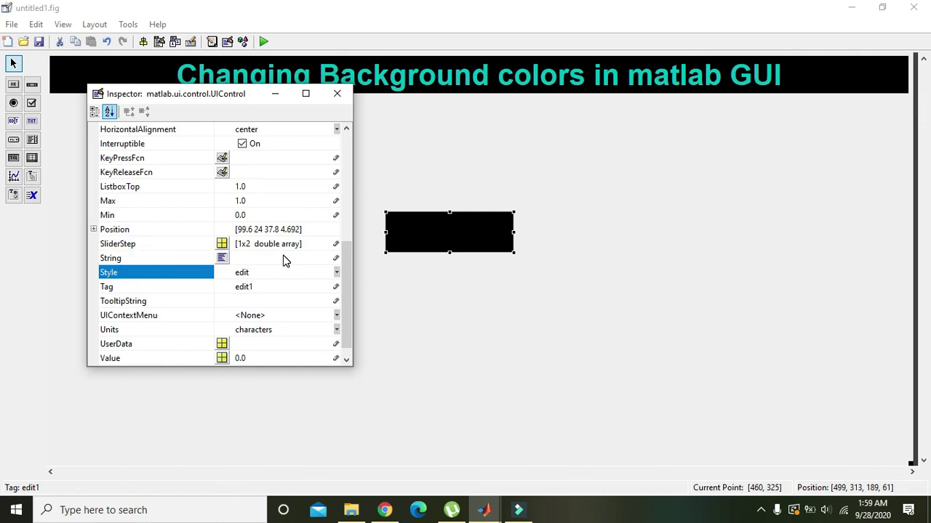
{"action": "left_click", "coordinate": [337, 93]}
Nudge the push button right and slide the black edit box about 30 px right
{"action": "left_click_drag", "start_coordinate": [234, 241], "coordinate": [249, 243]}
{"action": "left_click_drag", "start_coordinate": [413, 242], "coordinate": [434, 243]}
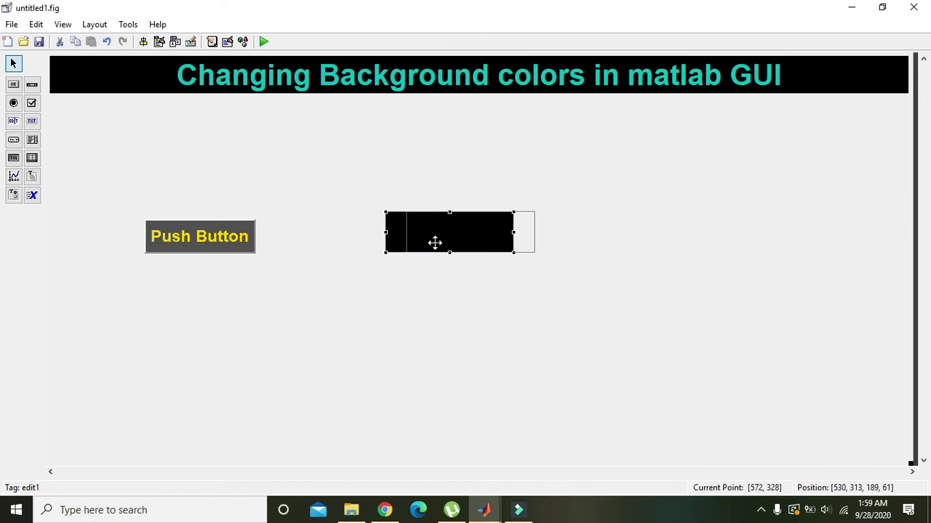
{"action": "left_click_drag", "start_coordinate": [435, 242], "coordinate": [435, 242]}
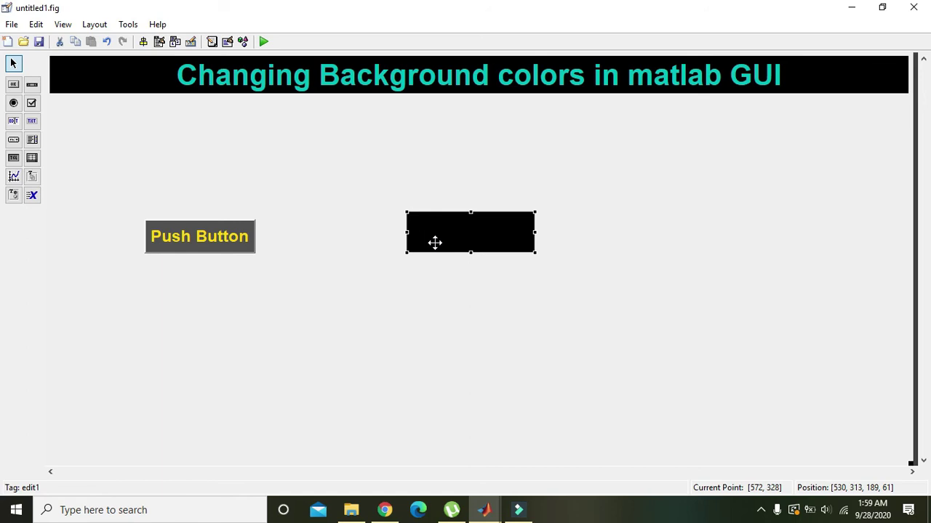
{"action": "left_click", "coordinate": [434, 242]}
{"action": "left_click", "coordinate": [435, 242]}
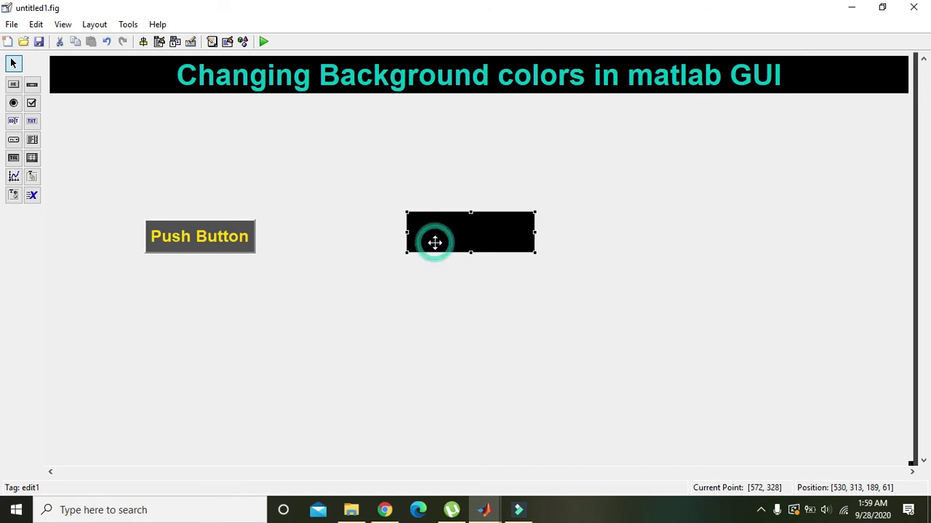